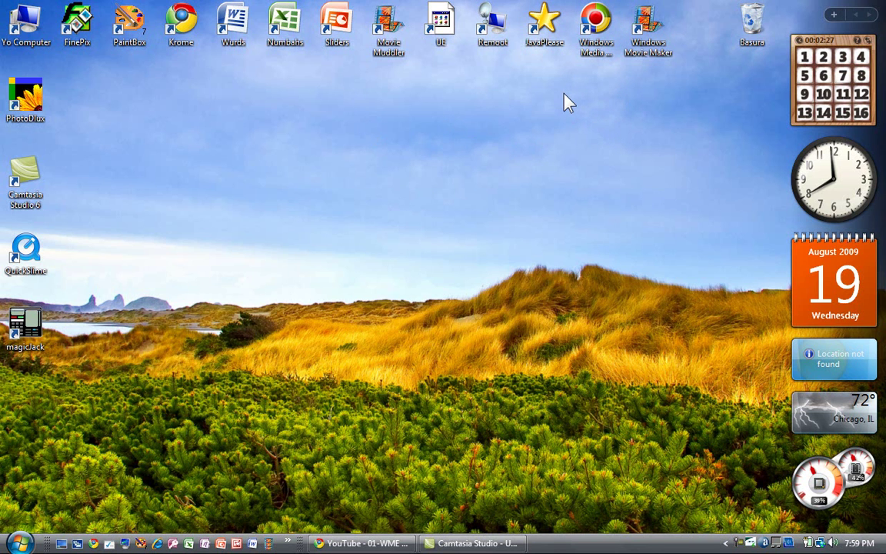
- Bring up the context menu of the Windows Media Encoder desktop shortcut
right_click(605, 25)
- Launch Windows Media Encoder and select the Capture screen wizard in New Session
click(627, 28)
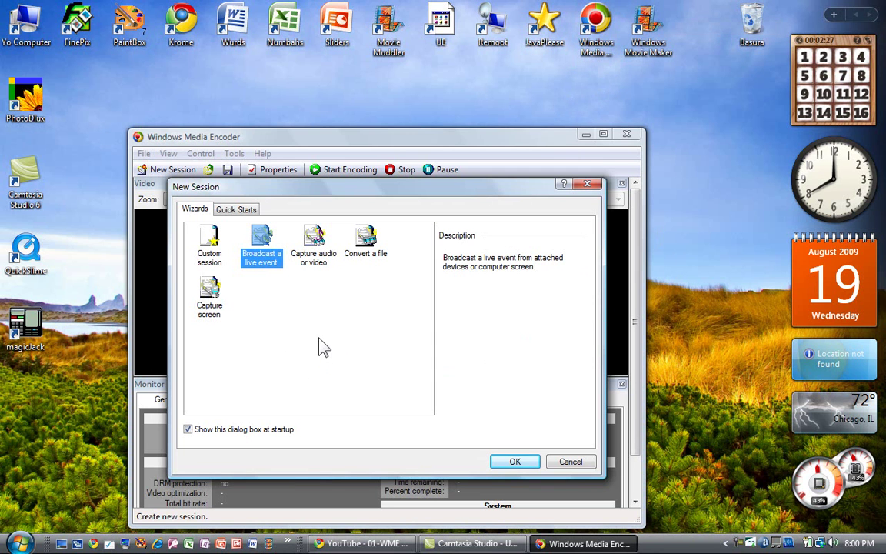
click(211, 295)
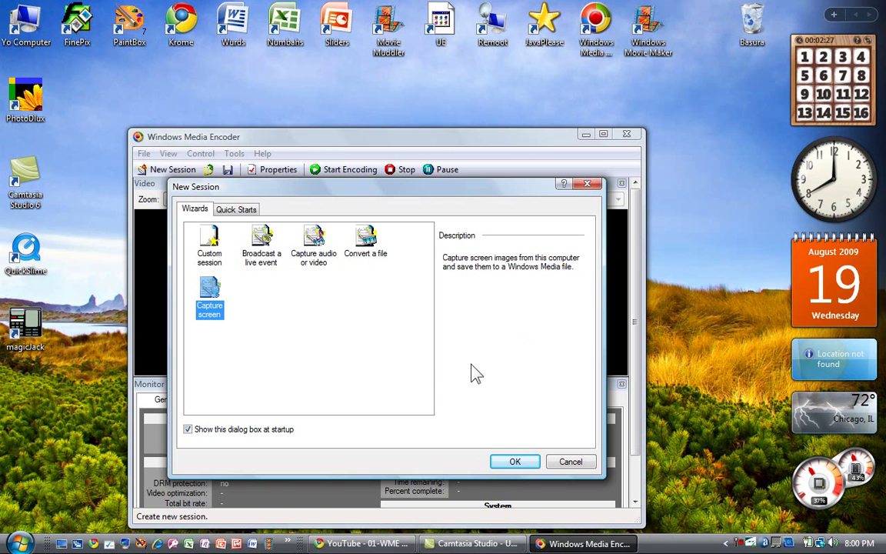
- Start the Capture screen wizard and capture the entire screen with audio from the default device
click(514, 460)
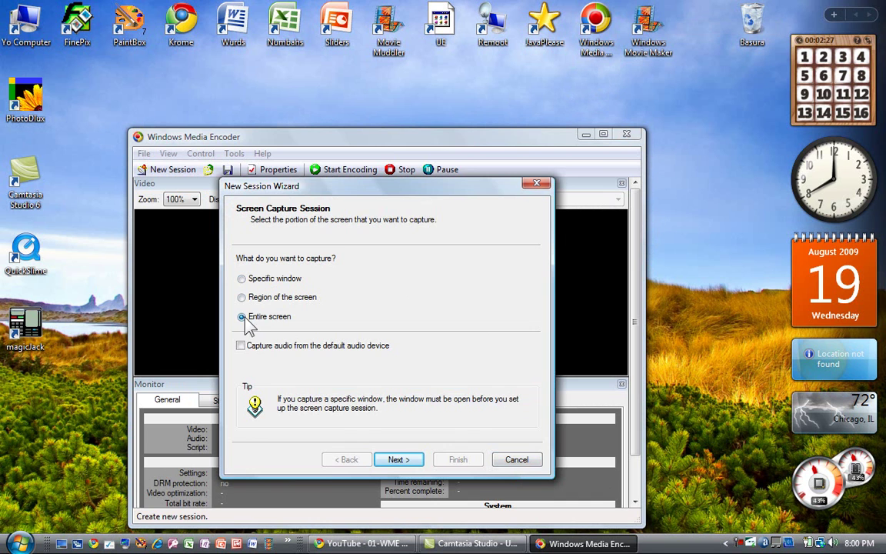
click(242, 346)
- Name the output file 02-WME_capture_screen.wmv in the Output File step
click(398, 460)
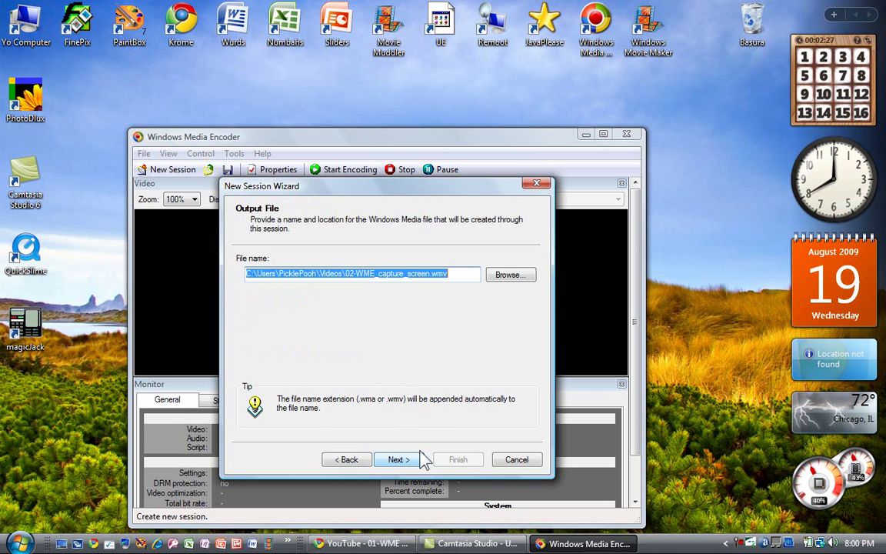
click(430, 274)
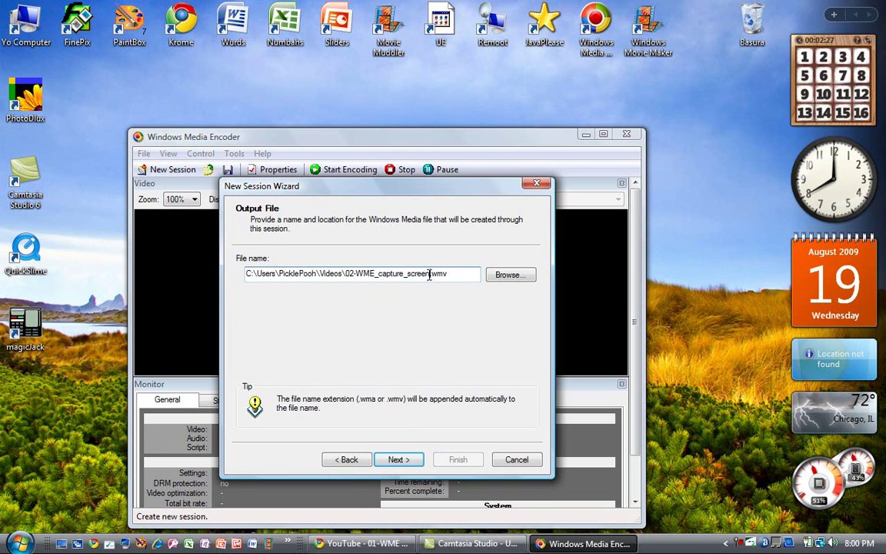
key(BackSpace)
key(BackSpace)
key(BackSpace)
key(BackSpace)
key(BackSpace)
key(BackSpace)
key(BackSpace)
key(BackSpace)
key(BackSpace)
key(BackSpace)
key(BackSpace)
key(BackSpace)
key(BackSpace)
key(BackSpace)
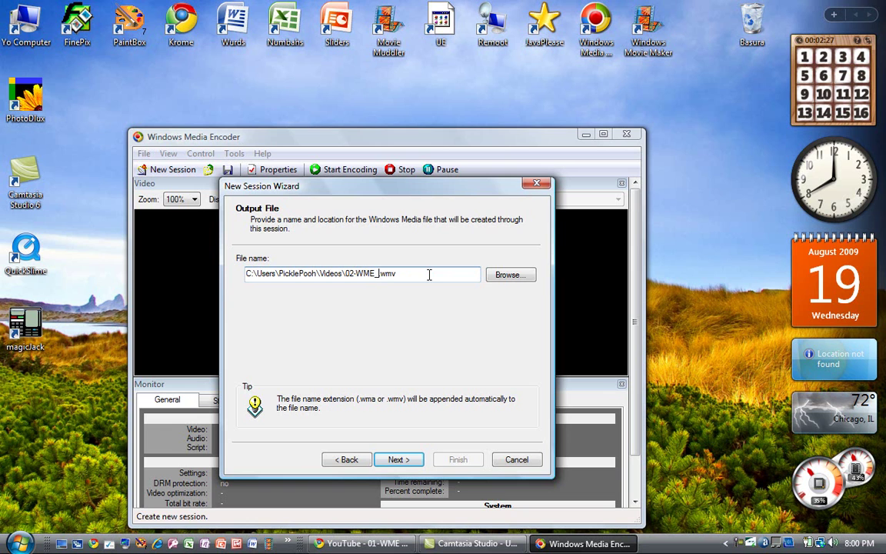
text(capture_screen)
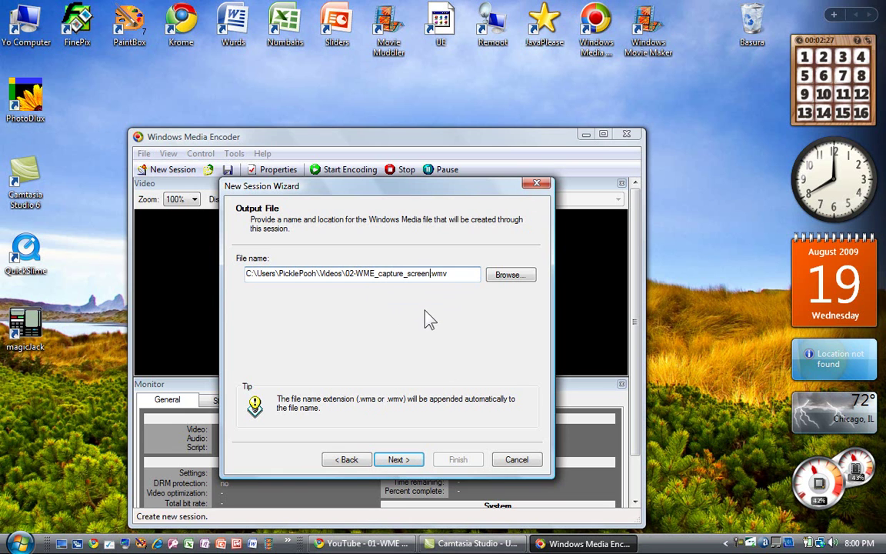
- Keep High quality, skip display information, and finish creating the Screen Video/Audio High session
click(400, 462)
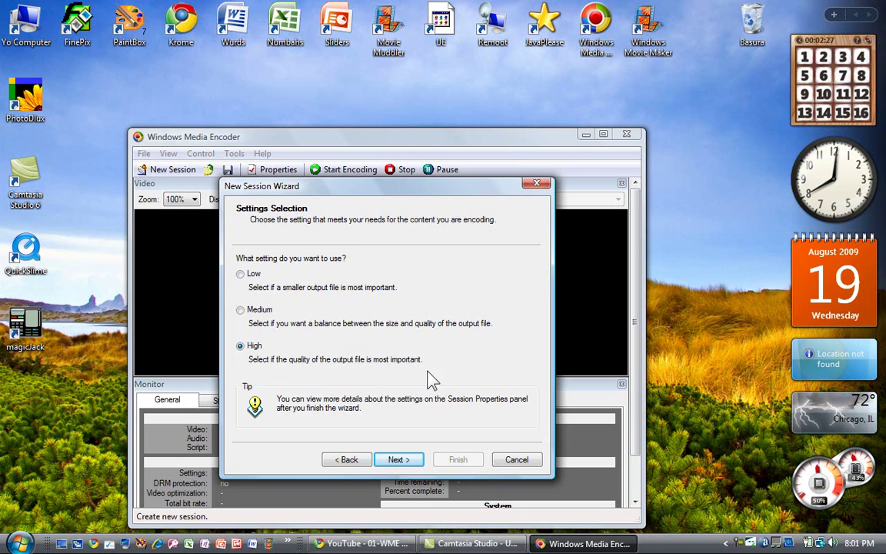
click(402, 462)
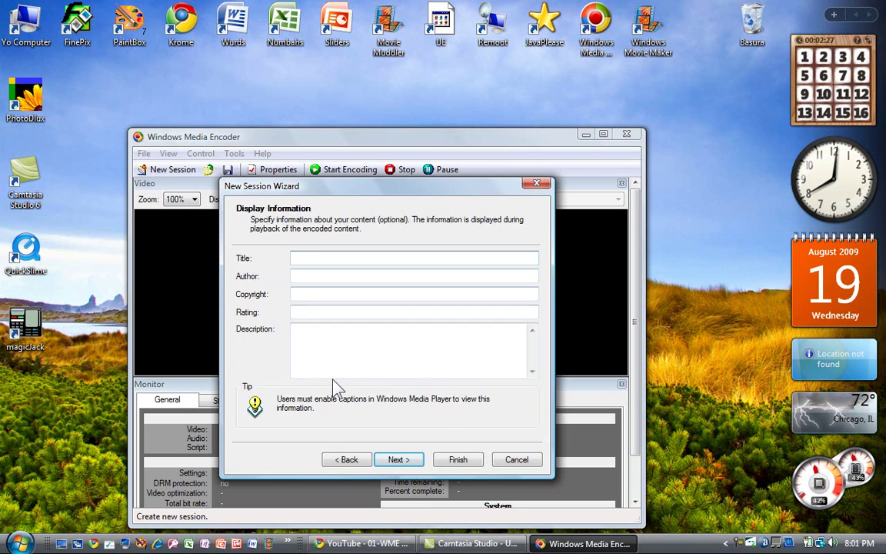
click(400, 460)
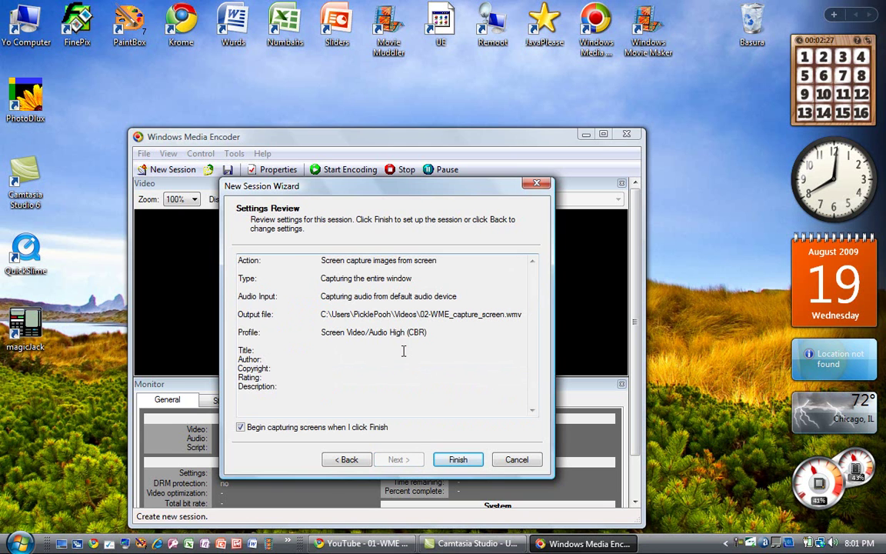
click(458, 460)
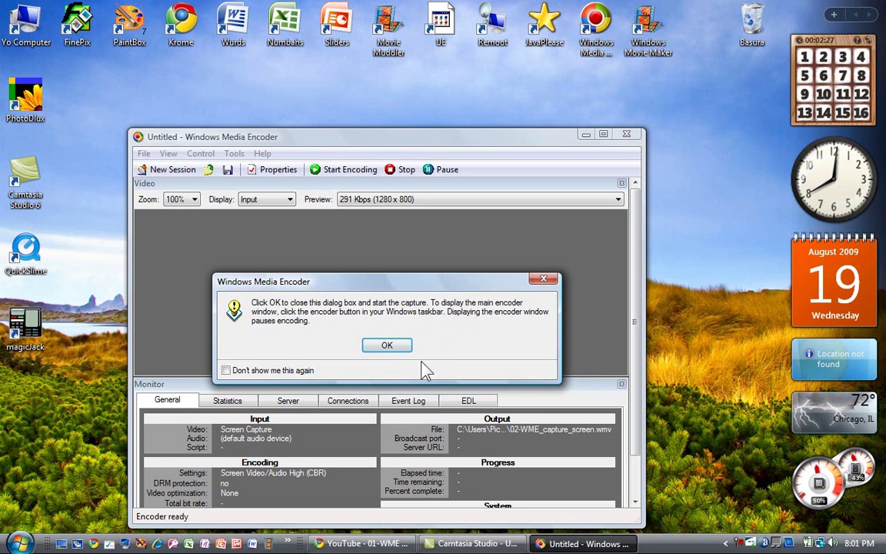
- Start recording, agreeing to overwrite the existing 02-WME_capture_screen.wmv file
click(396, 349)
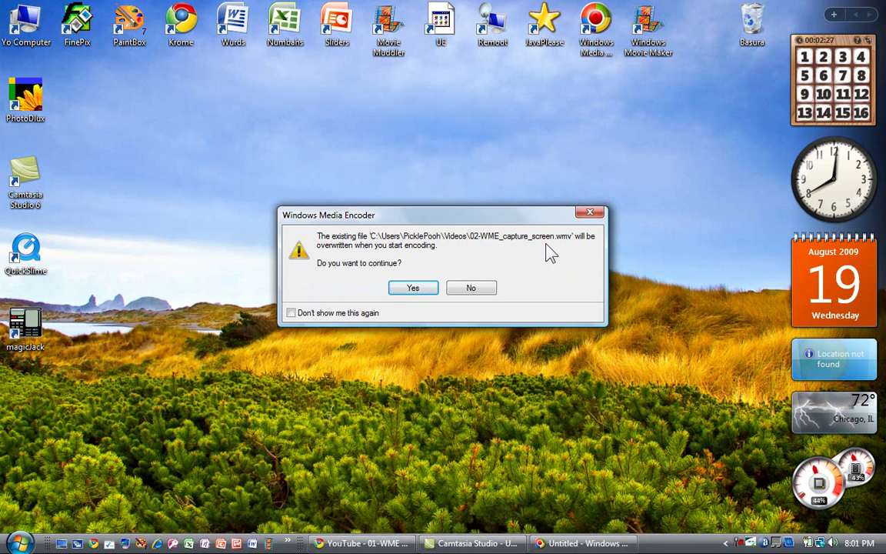
click(415, 289)
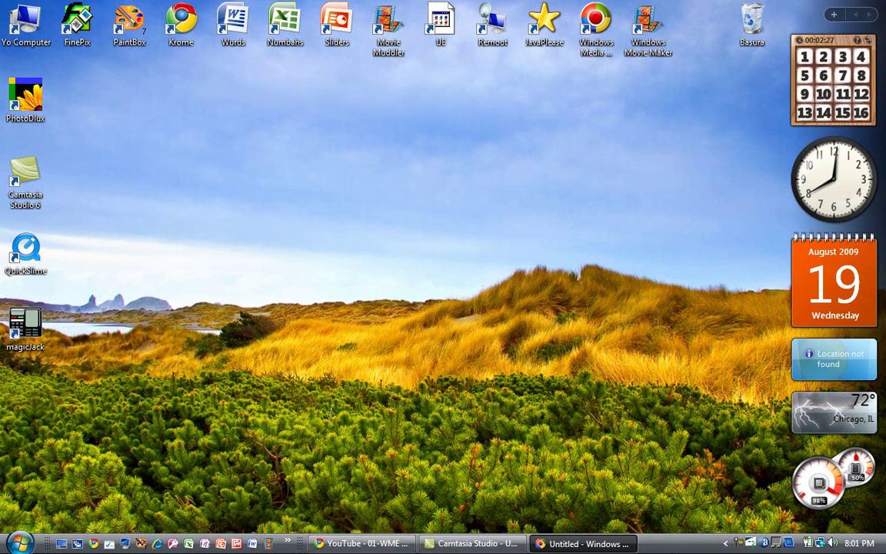
- Restore the encoder window, move it higher, and stop the 22-second recording
click(590, 544)
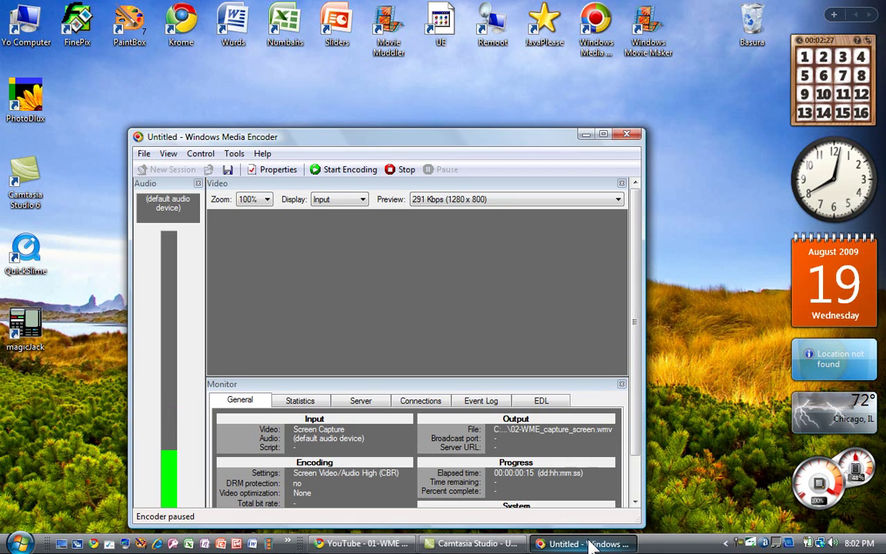
drag(524, 140, 520, 91)
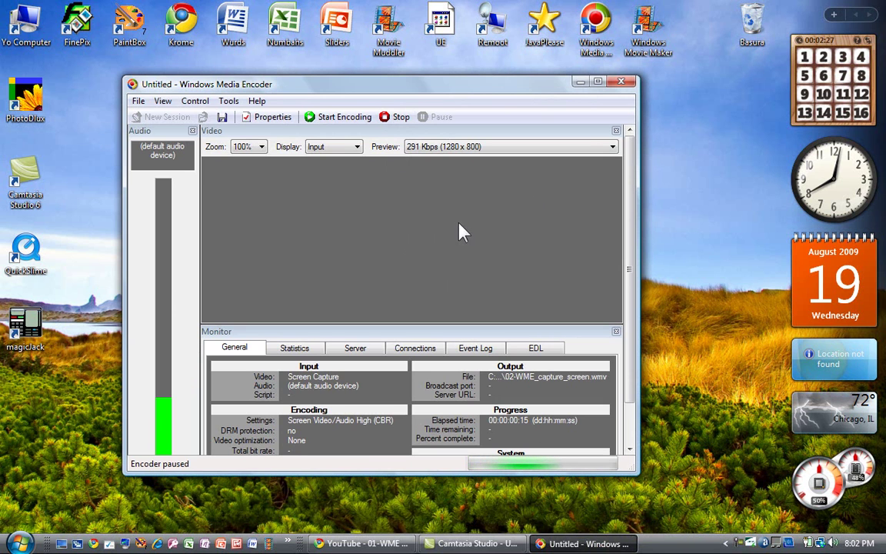
click(391, 117)
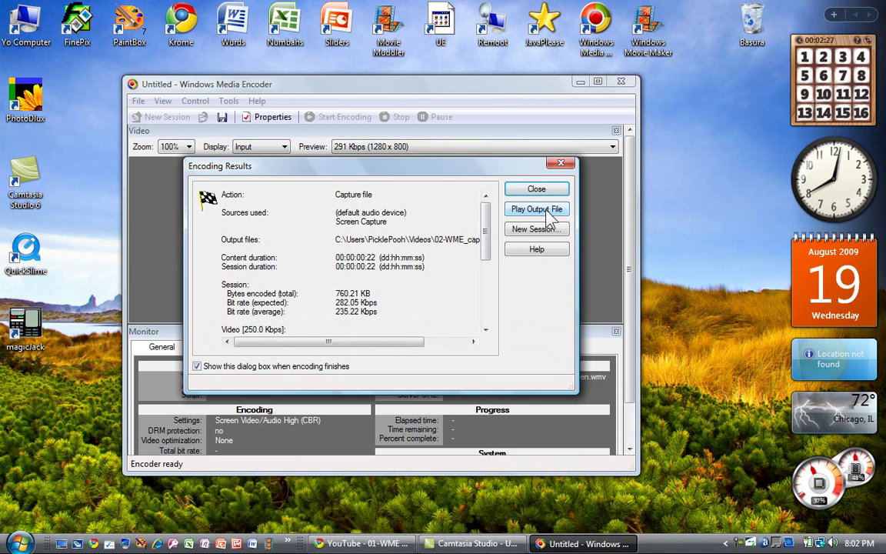
- Close the Encoding Results dialog and quit Windows Media Encoder
click(538, 190)
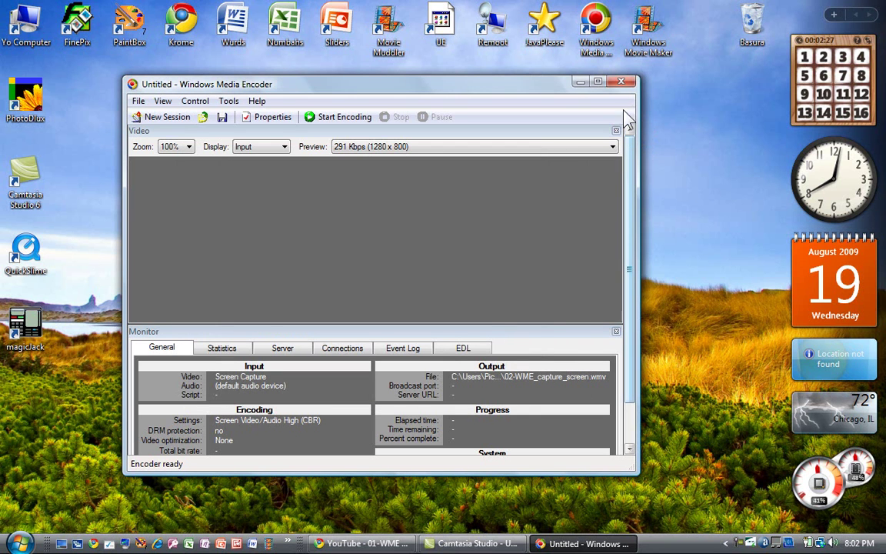
click(623, 82)
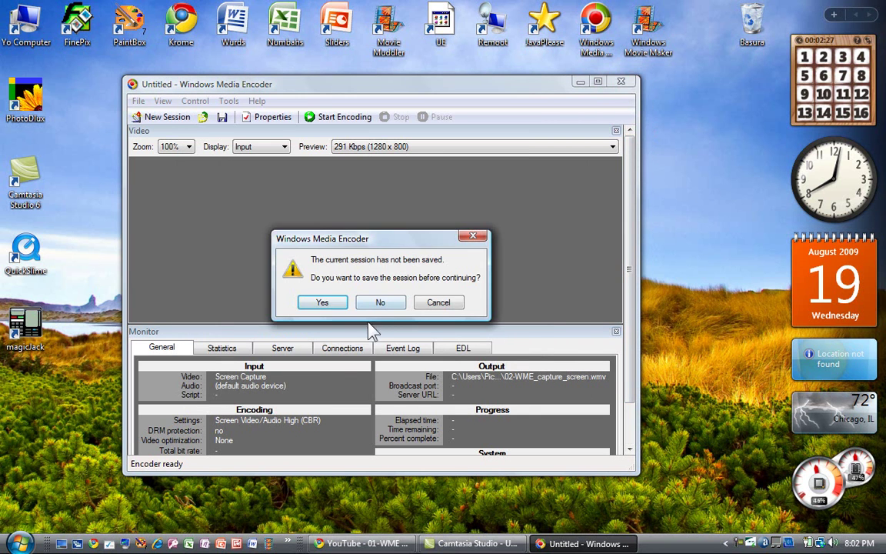